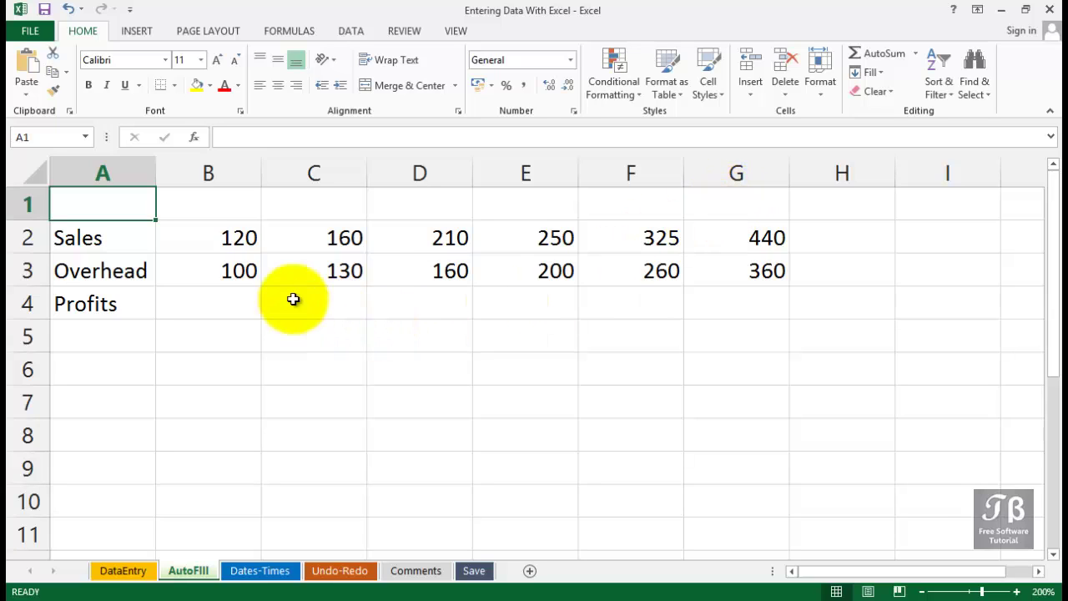
Step: Enter January in cell B1 and AutoFill the full month names across to G1
{"action": "left_click", "coordinate": [194, 207]}
{"action": "type", "text": "Ja"}
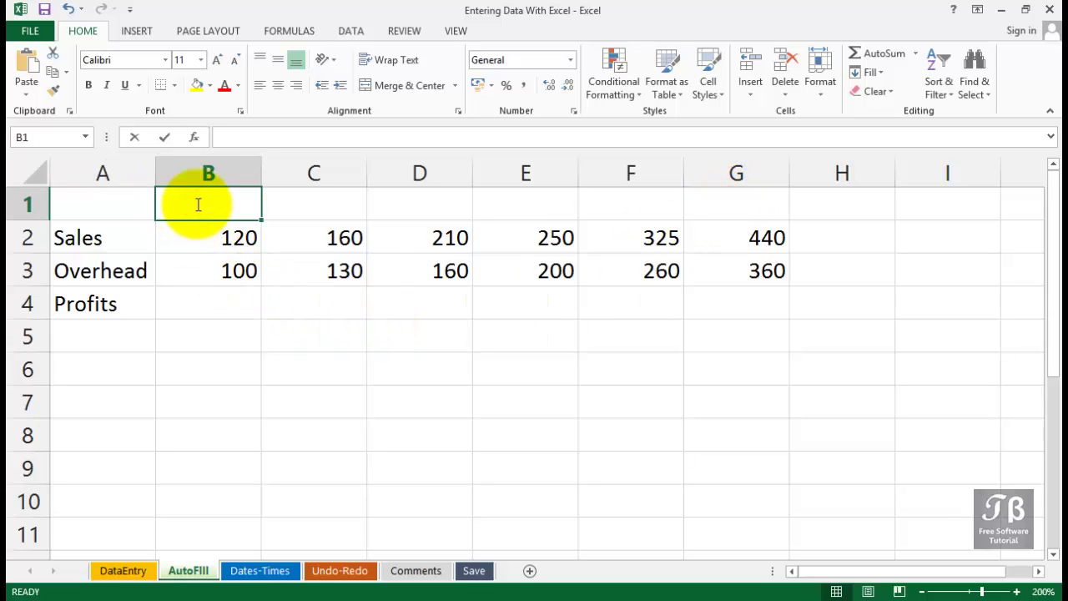
{"action": "type", "text": "nuary"}
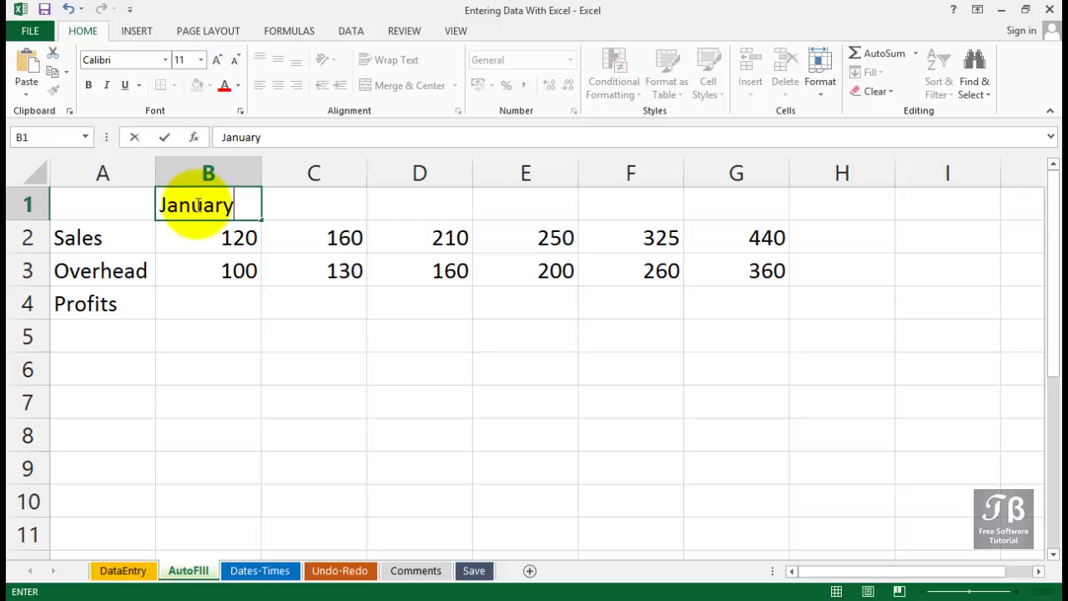
{"action": "left_click", "coordinate": [261, 218]}
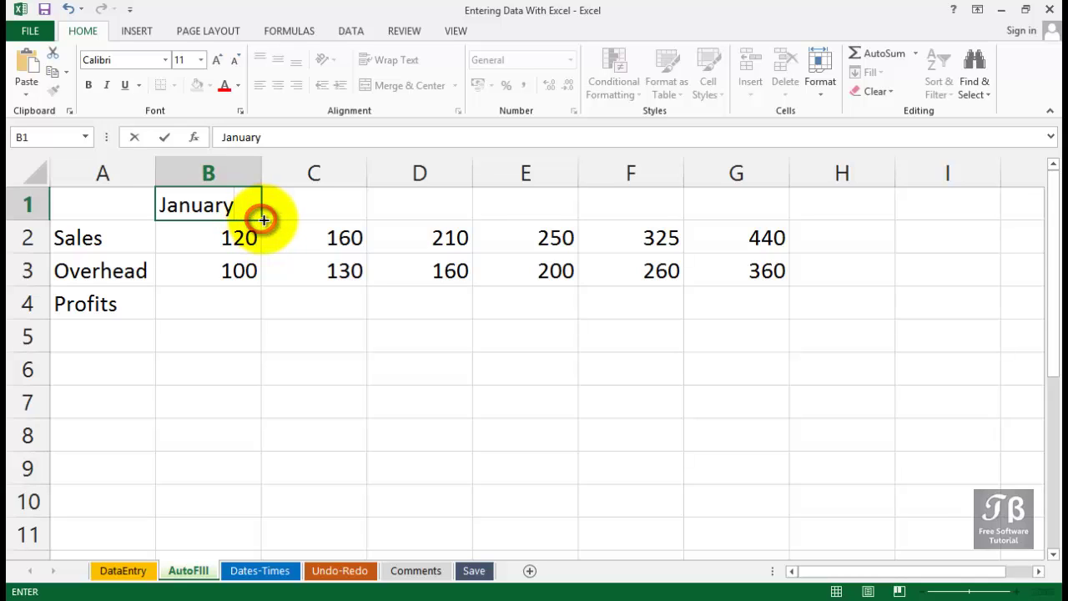
{"action": "mouse_move", "coordinate": [264, 219]}
{"action": "left_mouse_down"}
{"action": "mouse_move", "coordinate": [392, 226]}
{"action": "mouse_move", "coordinate": [476, 209]}
{"action": "mouse_move", "coordinate": [763, 209]}
{"action": "left_mouse_up"}
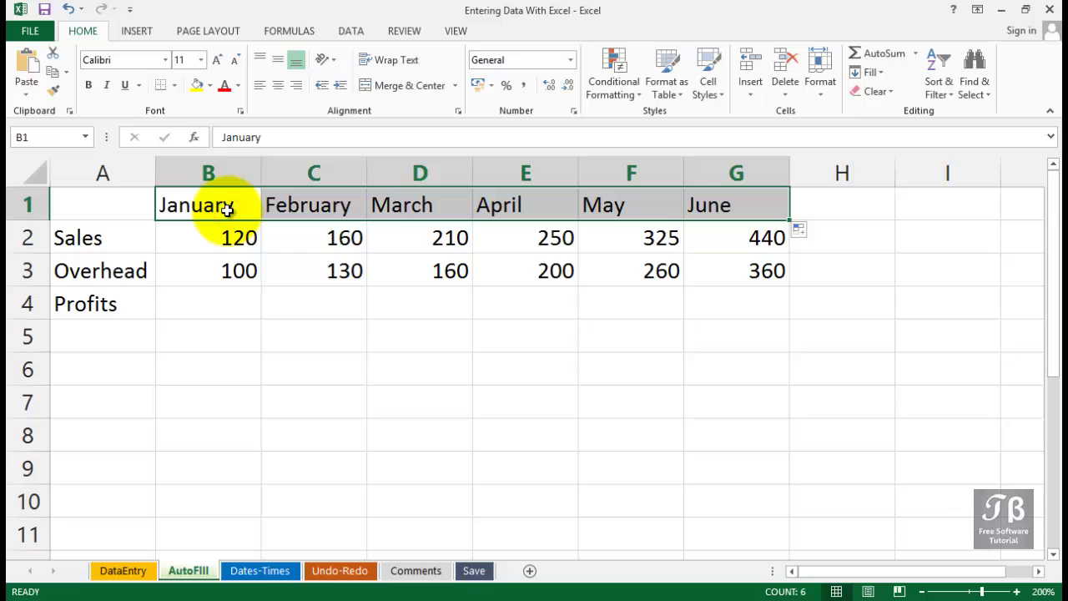
Step: Replace the heading in B1 with Jan and AutoFill the abbreviated month names across to G1
{"action": "left_click", "coordinate": [227, 208]}
{"action": "type", "text": "Jan"}
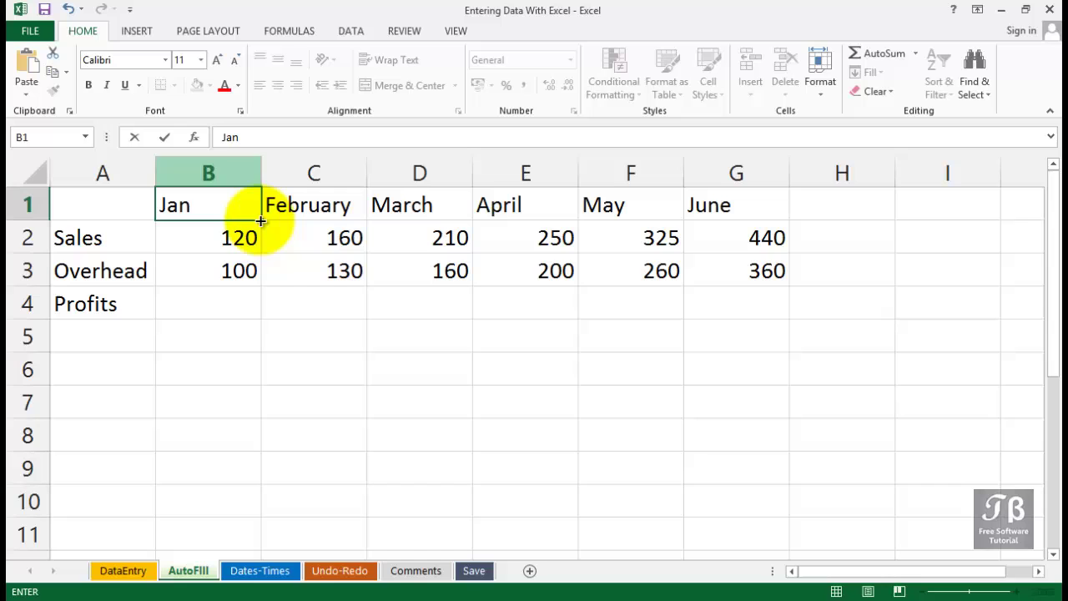
{"action": "left_click_drag", "start_coordinate": [261, 217], "coordinate": [748, 209]}
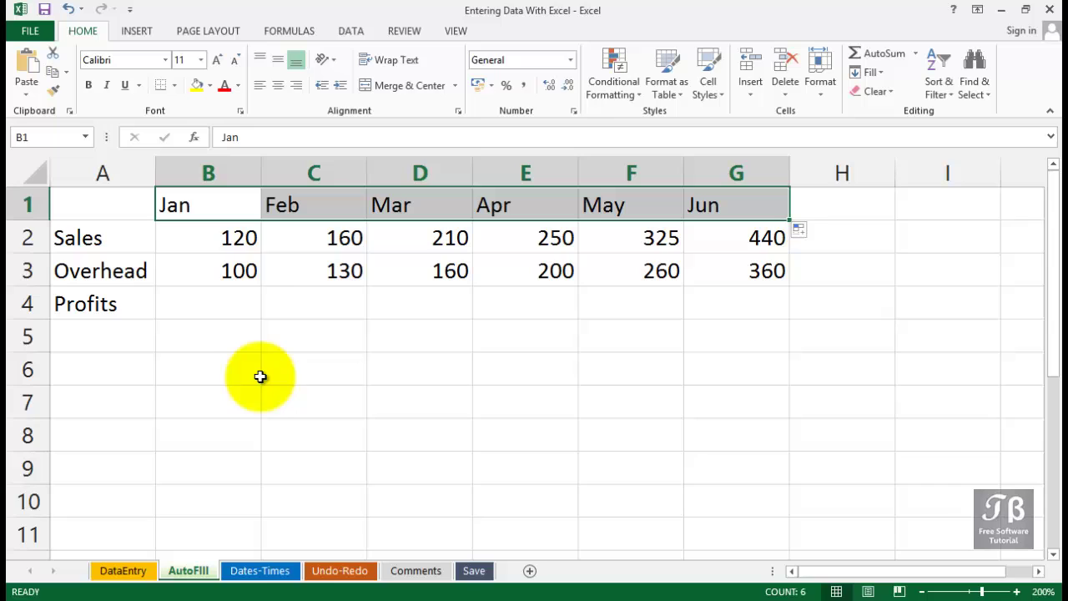
Step: Enter January in cell A6 and AutoFill the months down through August in A13
{"action": "left_click", "coordinate": [112, 378]}
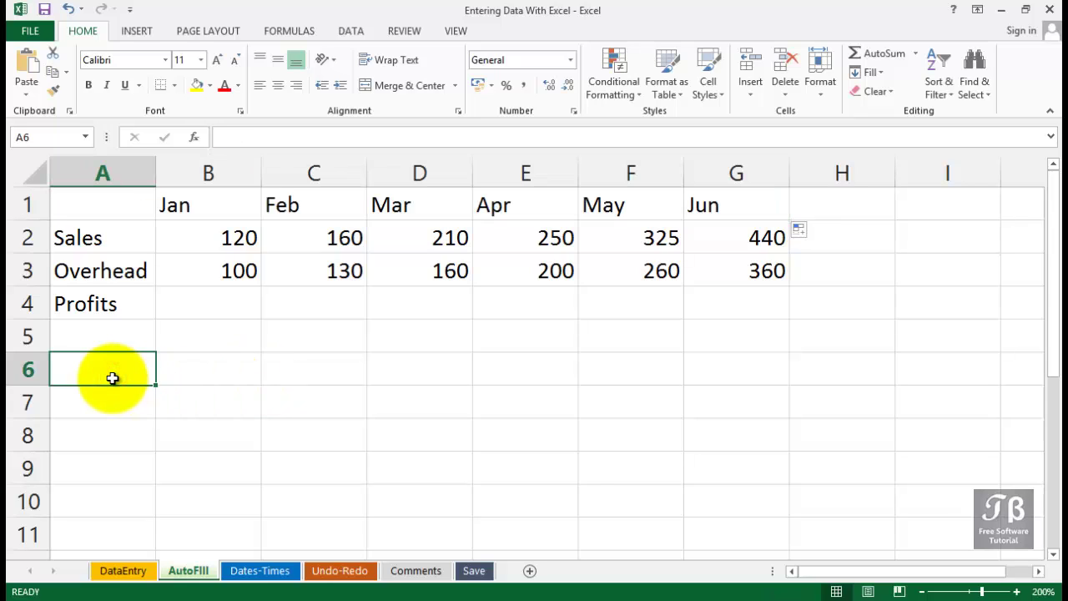
{"action": "type", "text": "Ja"}
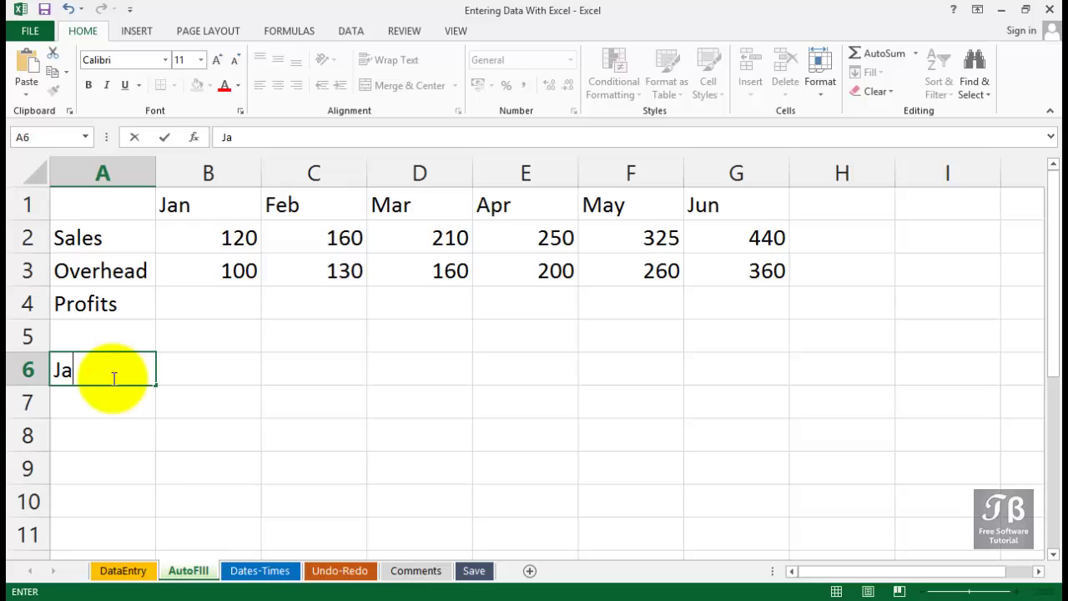
{"action": "type", "text": "nuary"}
{"action": "key", "text": "ctrl+Return"}
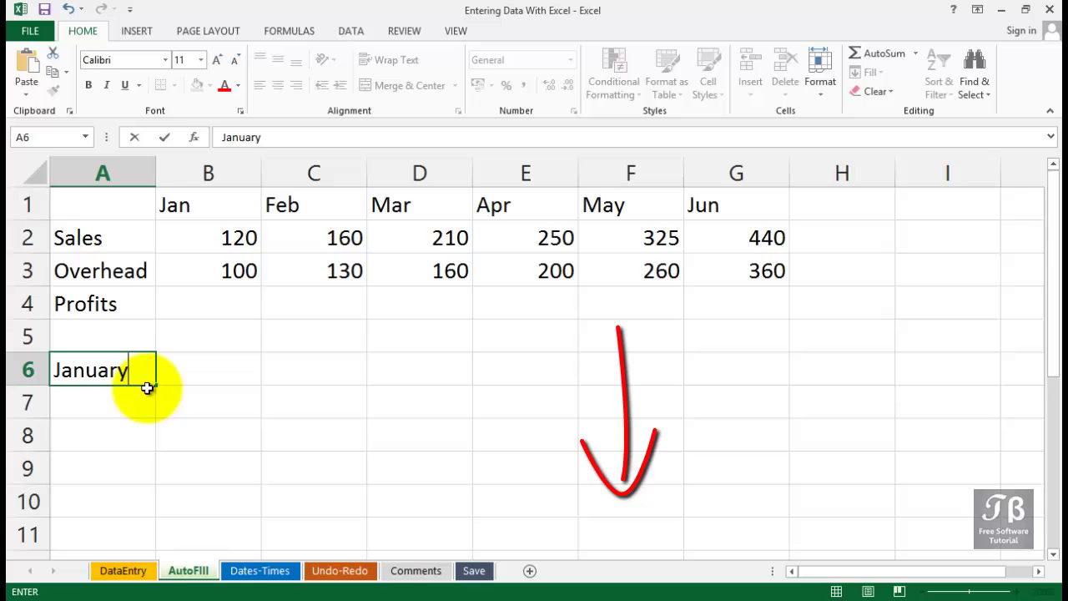
{"action": "left_click_drag", "start_coordinate": [155, 384], "coordinate": [145, 507]}
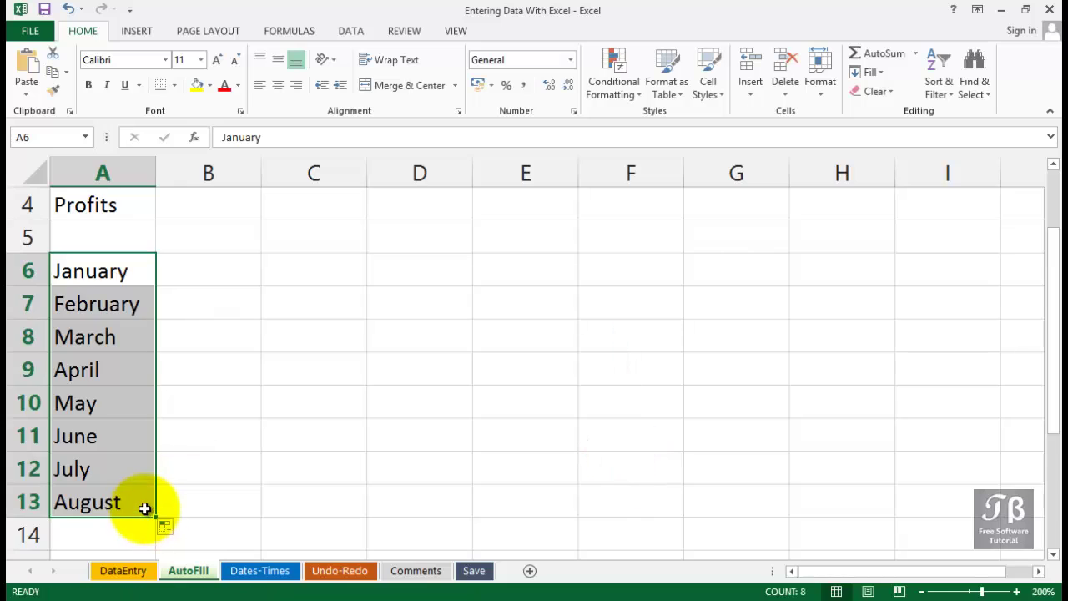
{"action": "scroll", "coordinate": [144, 472], "scroll_direction": "up", "scroll_amount": 1}
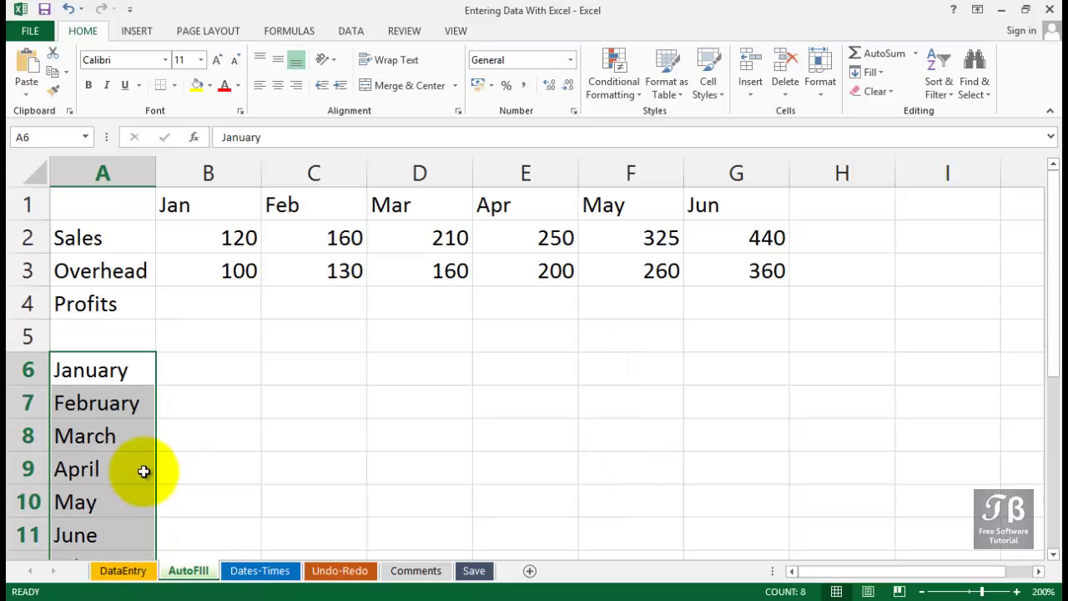
Step: AutoFill the months across row 8 from March in A8 through June in D8
{"action": "left_click", "coordinate": [146, 435]}
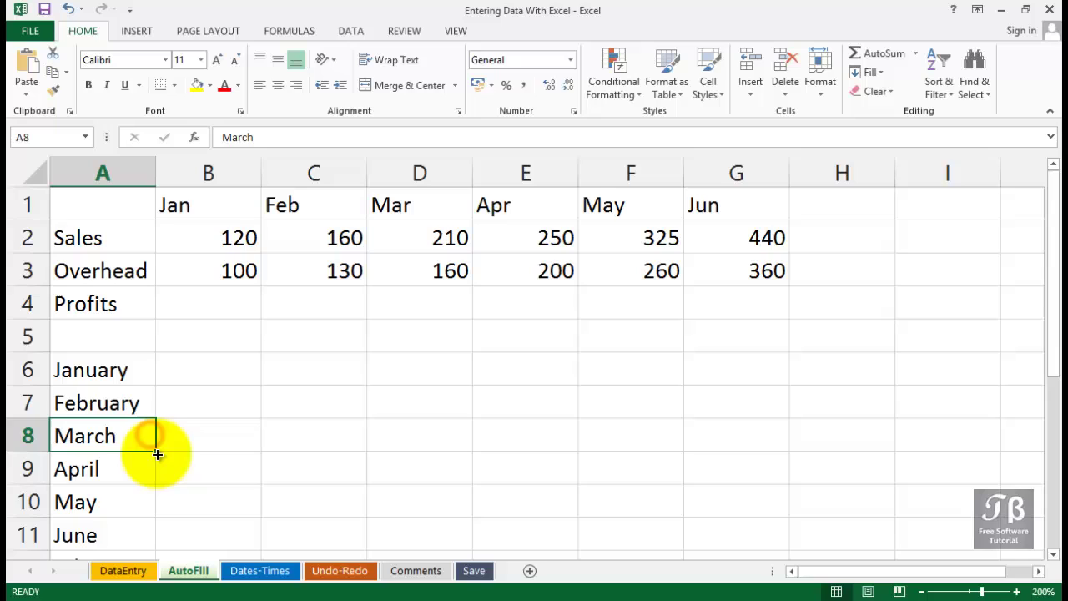
{"action": "left_click_drag", "start_coordinate": [160, 450], "coordinate": [424, 436]}
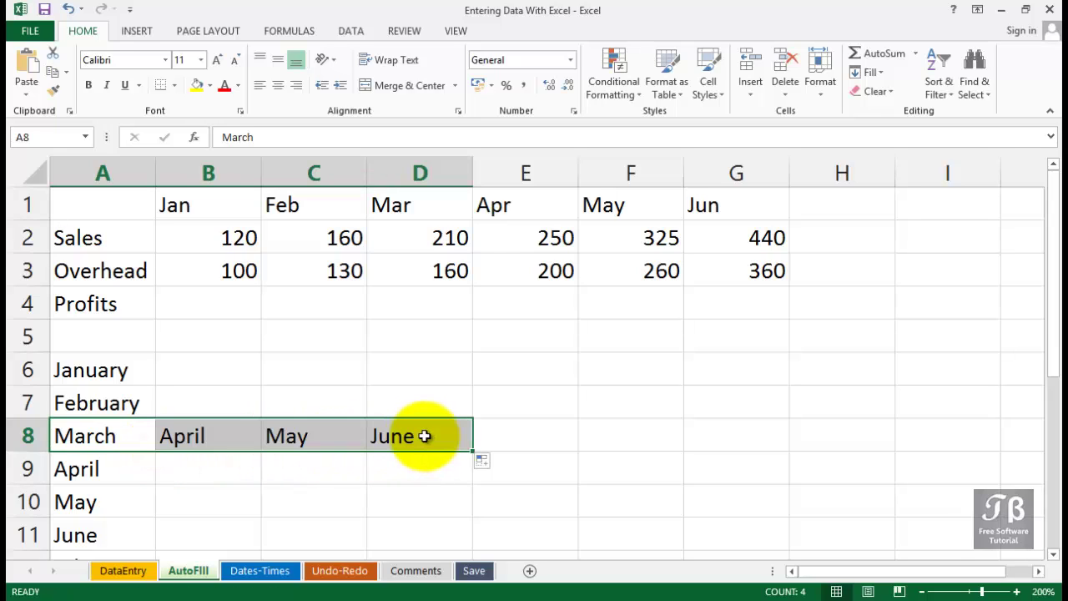
Step: AutoFill the months in reverse from June in D8 up to D6, and from April in D6 back to March in C6
{"action": "left_click", "coordinate": [425, 435]}
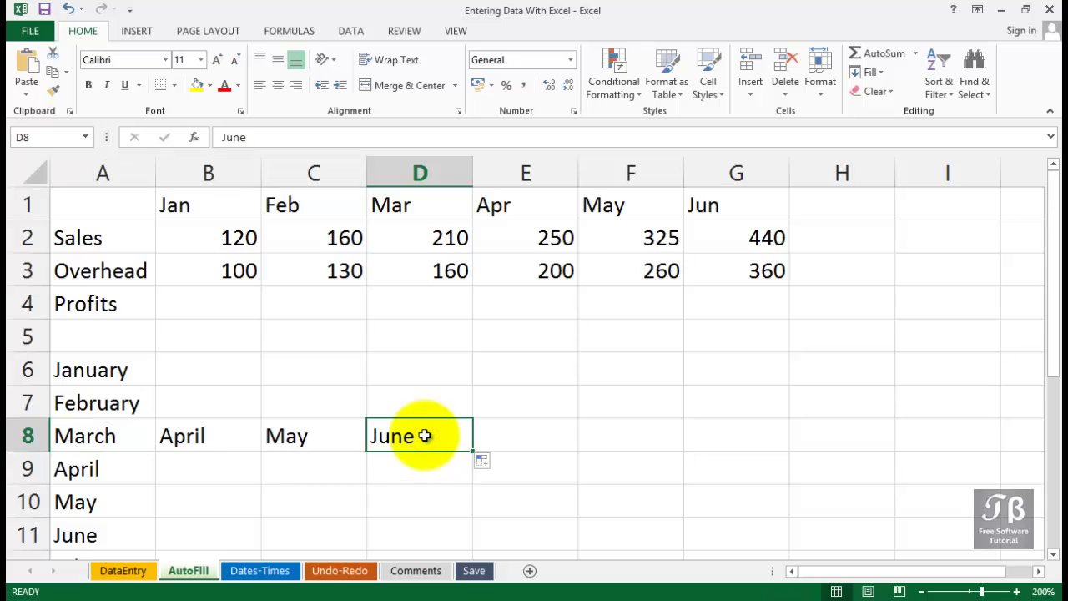
{"action": "left_click_drag", "start_coordinate": [476, 452], "coordinate": [473, 367]}
{"action": "left_click", "coordinate": [425, 367]}
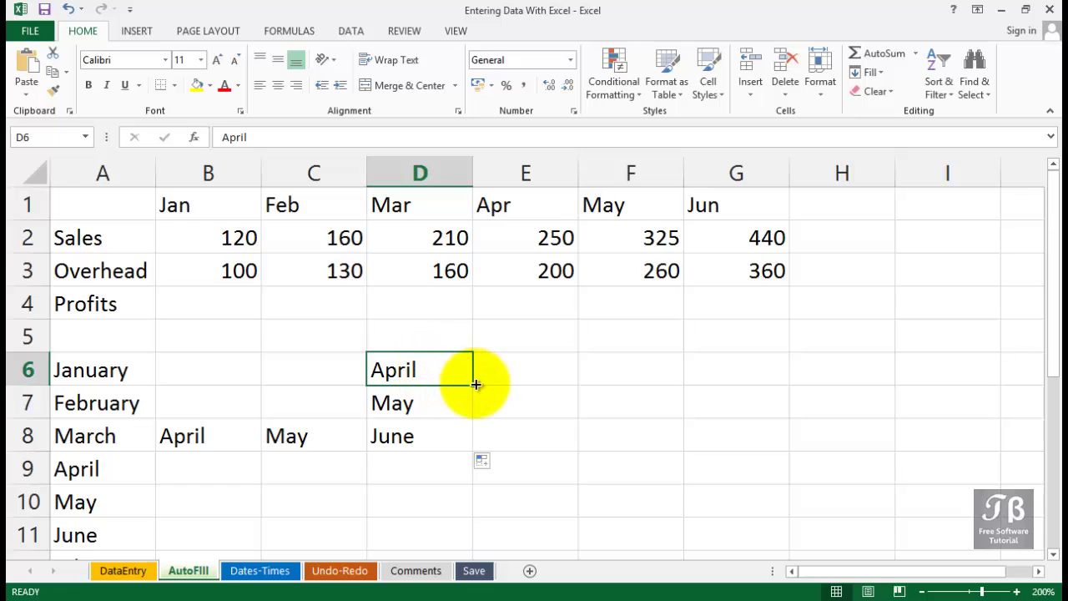
{"action": "left_click_drag", "start_coordinate": [472, 386], "coordinate": [306, 376]}
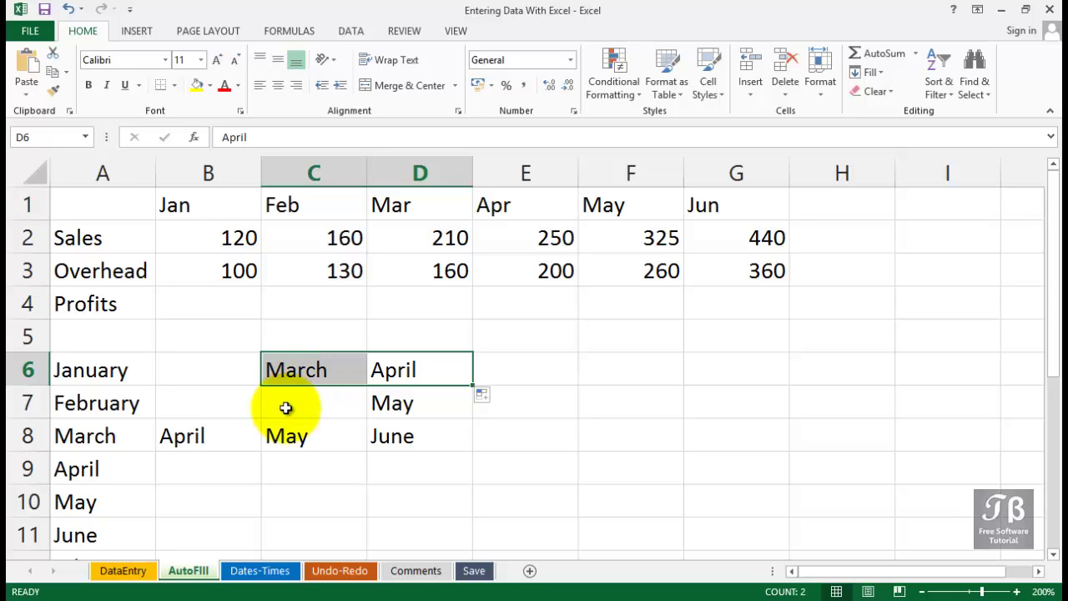
Step: Clear the practice month names from the range A6:D13
{"action": "left_click_drag", "start_coordinate": [112, 370], "coordinate": [109, 403]}
{"action": "left_click_drag", "start_coordinate": [207, 431], "coordinate": [400, 498]}
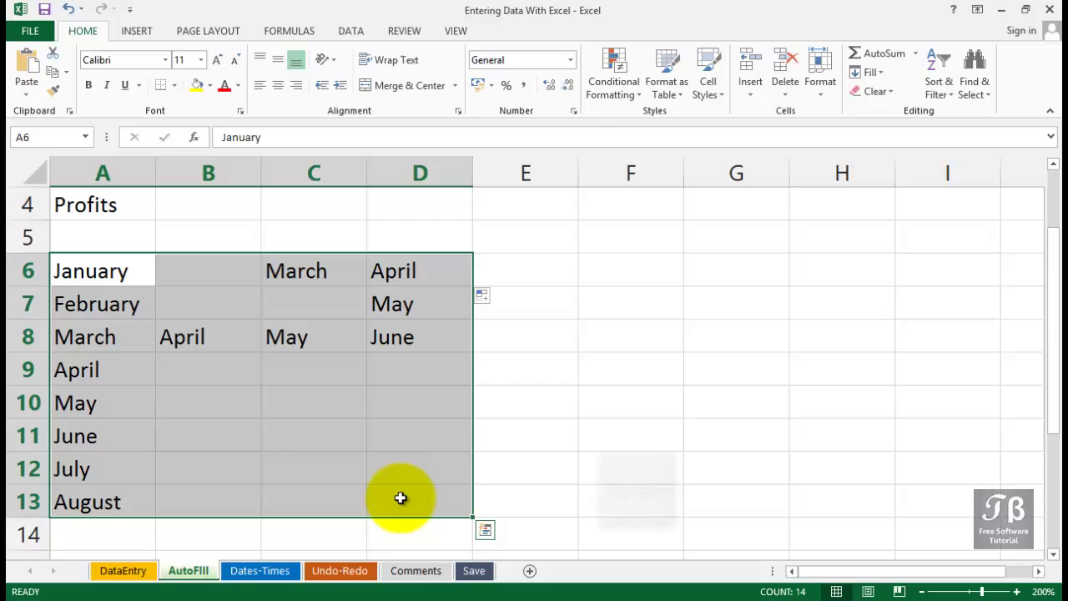
{"action": "key", "text": "Delete"}
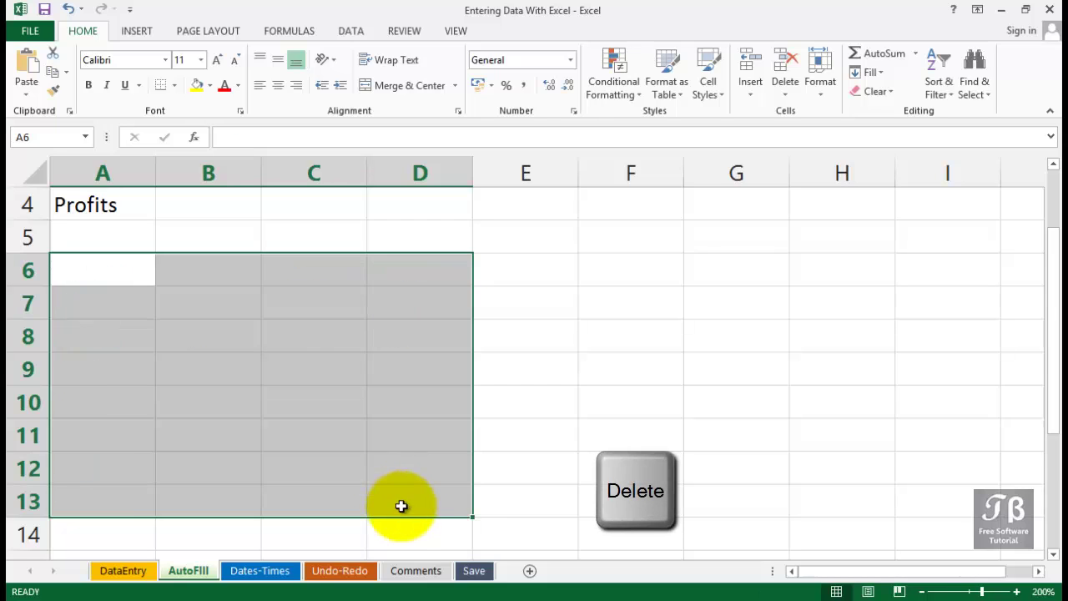
Step: AutoFill the weekdays from Monday in A6 across to Saturday in F6, and clear that range again
{"action": "left_click", "coordinate": [122, 276]}
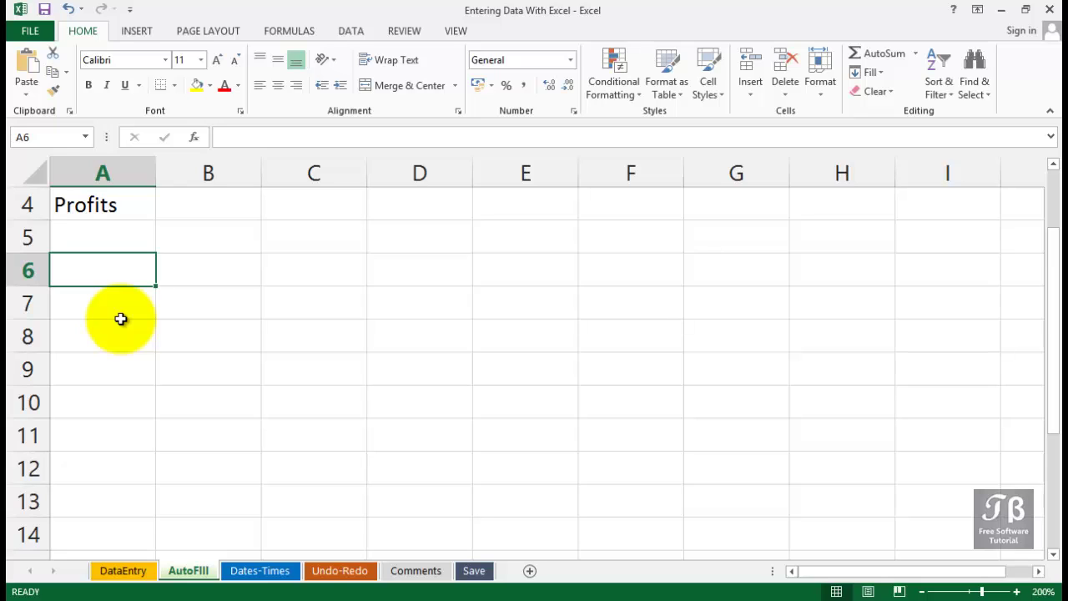
{"action": "type", "text": "Mon"}
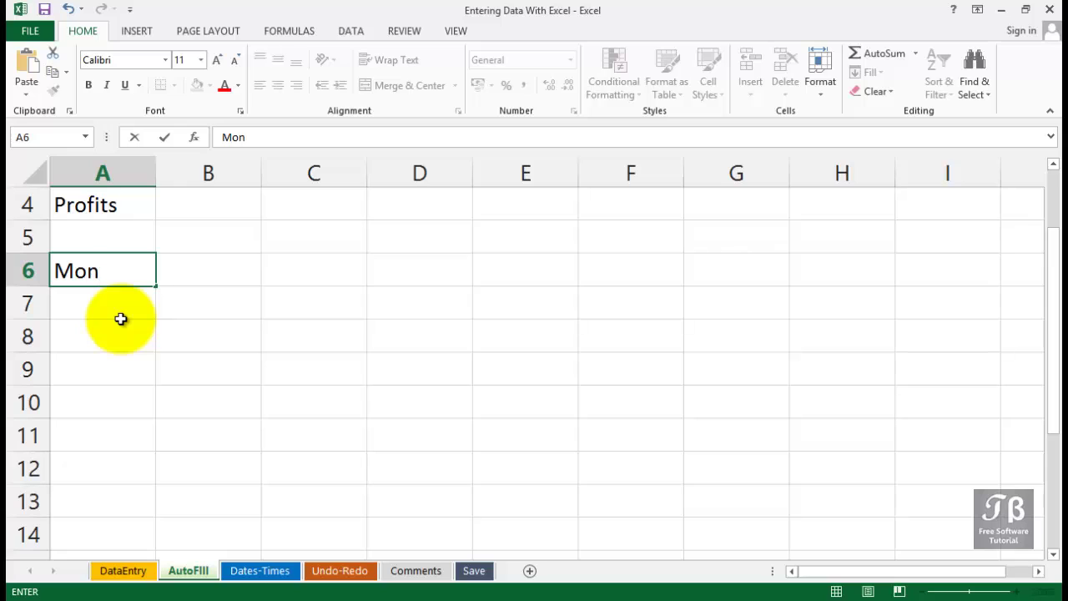
{"action": "type", "text": "day"}
{"action": "left_click", "coordinate": [157, 290]}
{"action": "left_click_drag", "start_coordinate": [157, 290], "coordinate": [647, 274]}
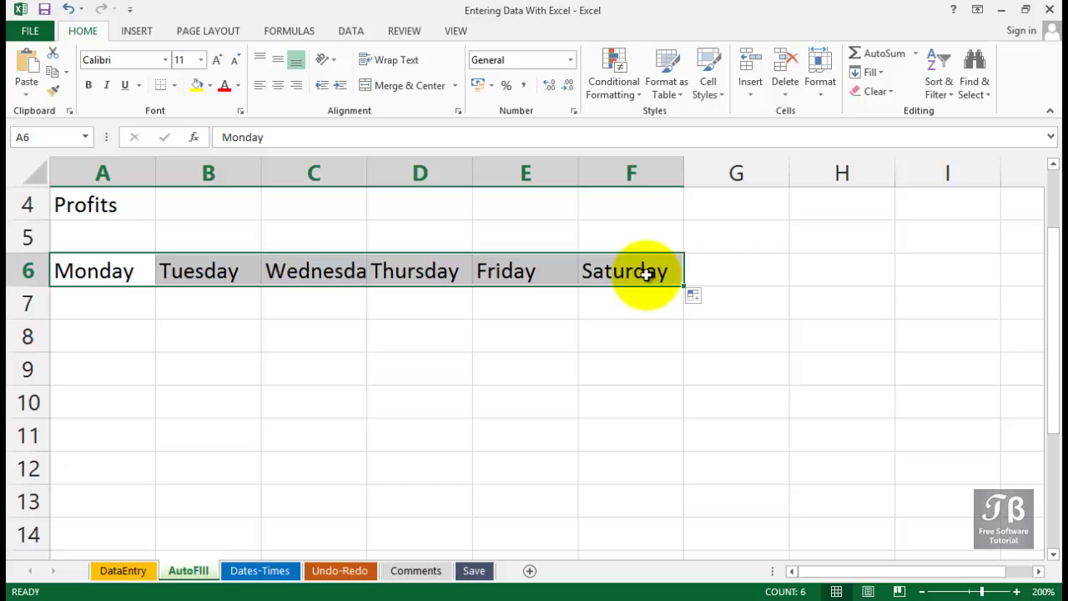
{"action": "key", "text": "Delete"}
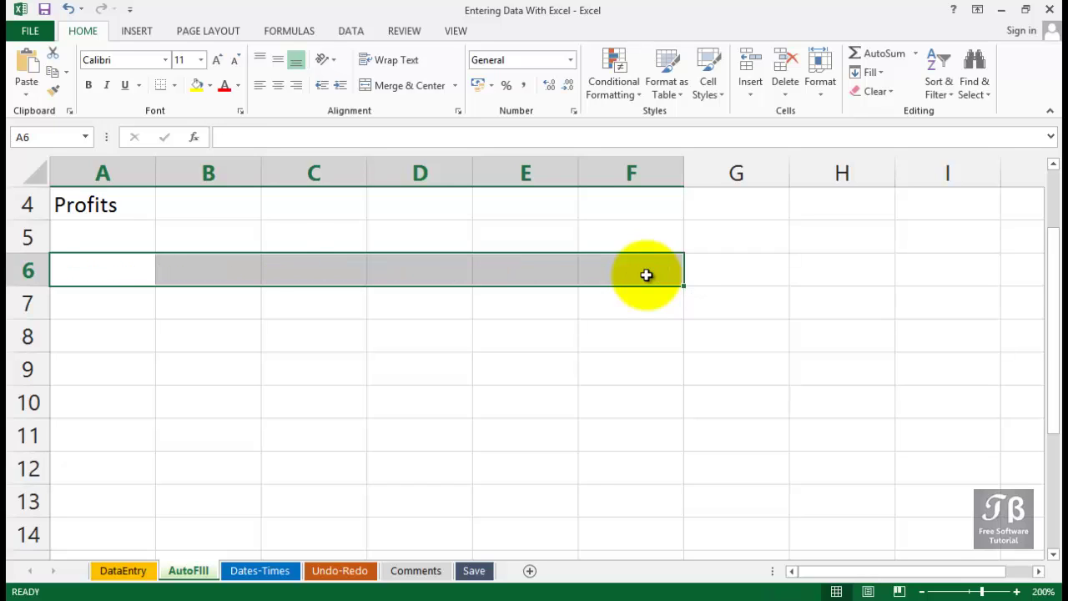
Step: Enter 10 in A6 and 20 in A7, and AutoFill the number series down to 50 in A10
{"action": "left_click", "coordinate": [127, 272]}
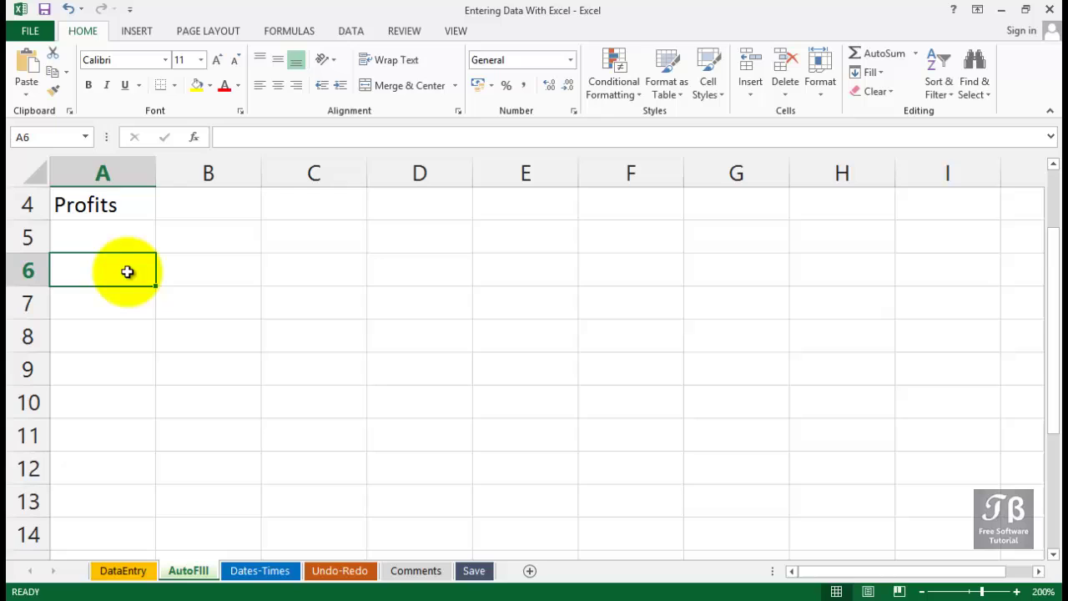
{"action": "type", "text": "10"}
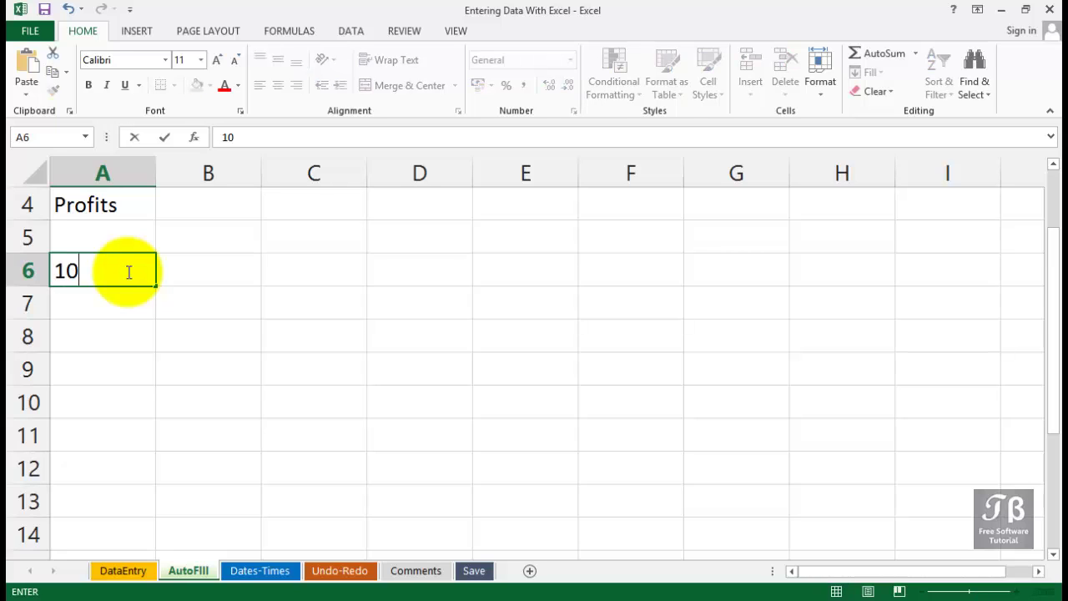
{"action": "key", "text": "Return"}
{"action": "type", "text": "20"}
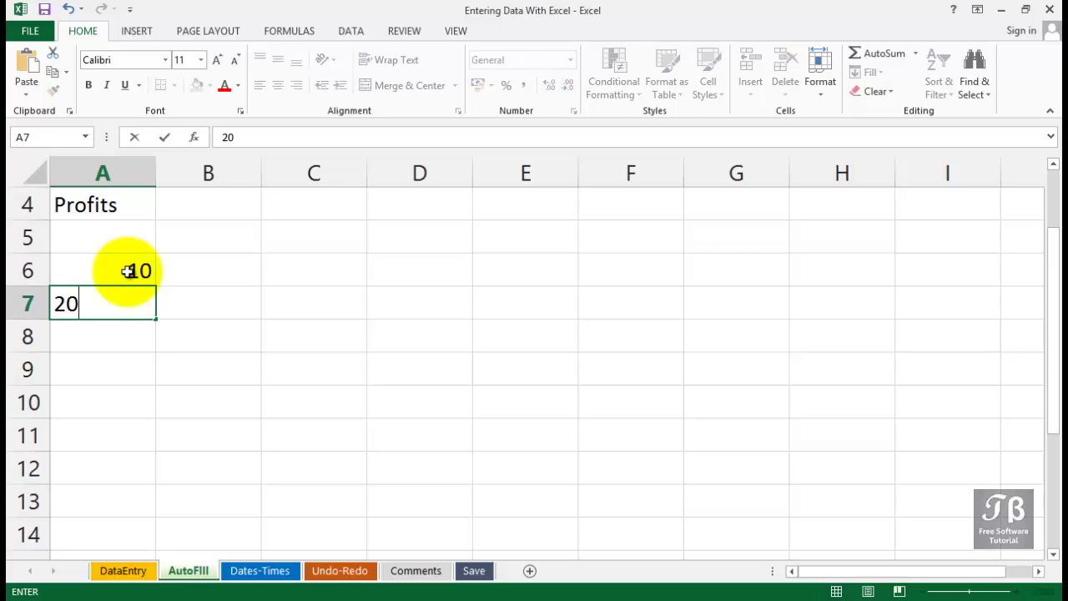
{"action": "key", "text": "Return"}
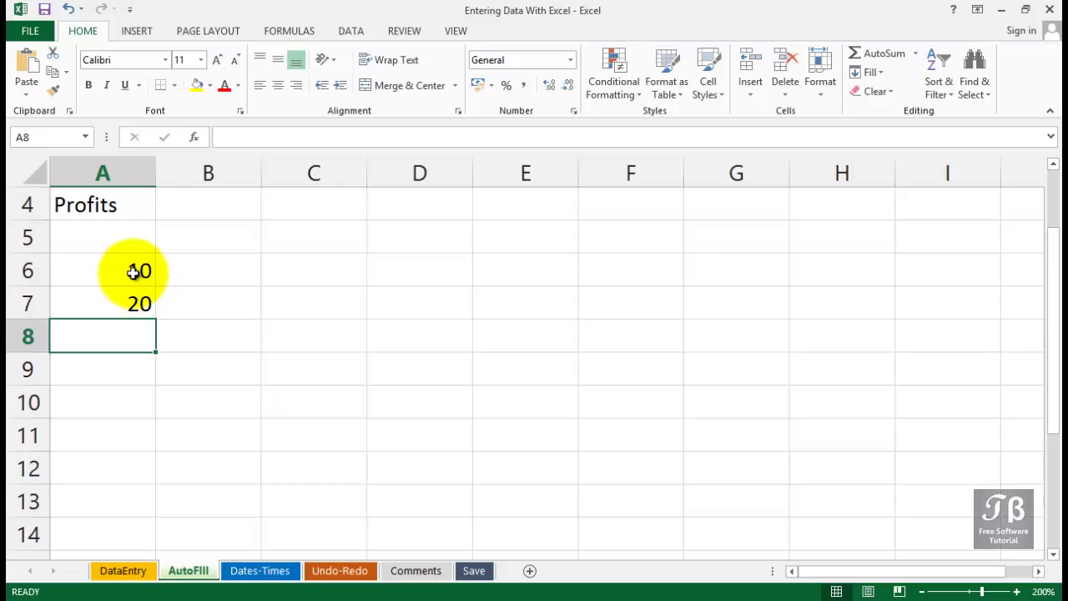
{"action": "left_click", "coordinate": [133, 273]}
{"action": "left_click_drag", "start_coordinate": [133, 273], "coordinate": [146, 412]}
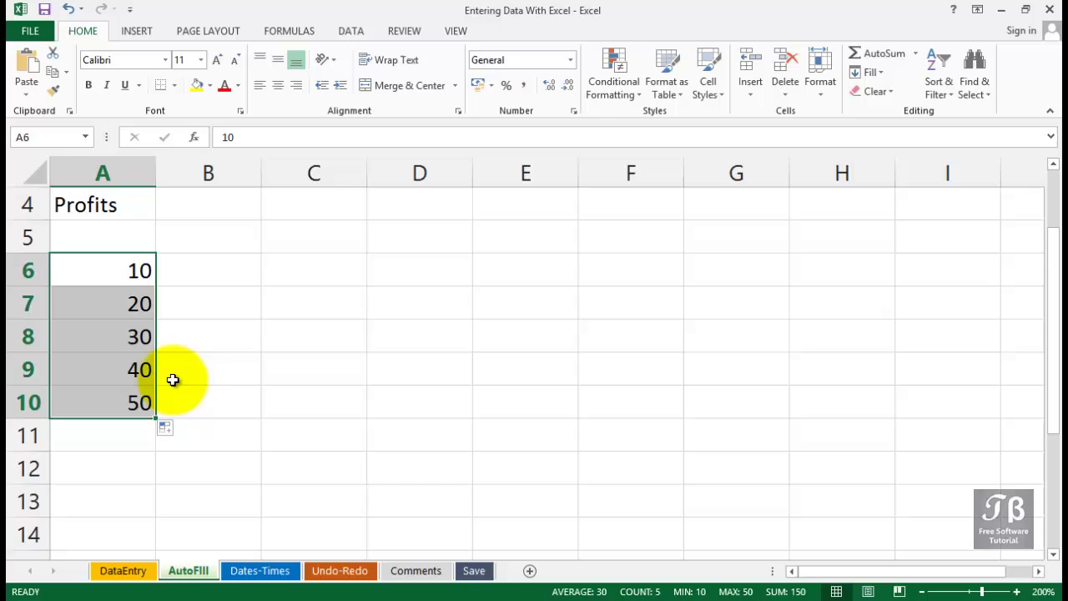
Step: Enter 8:00 in B6 and 8:15 in B7, and AutoFill the 15-minute time series down to B10
{"action": "left_click", "coordinate": [222, 273]}
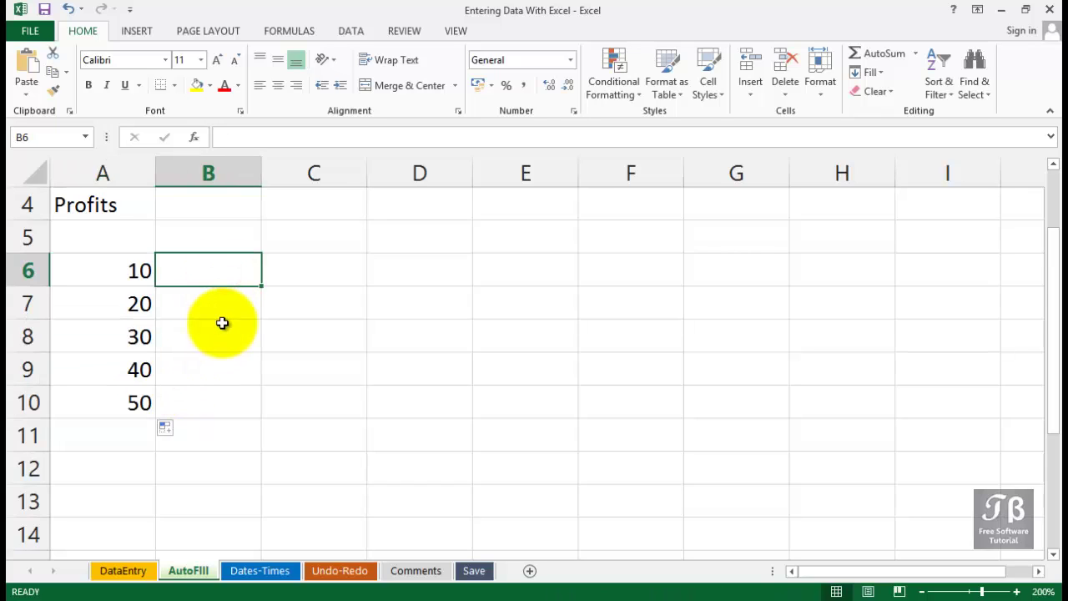
{"action": "type", "text": "8"}
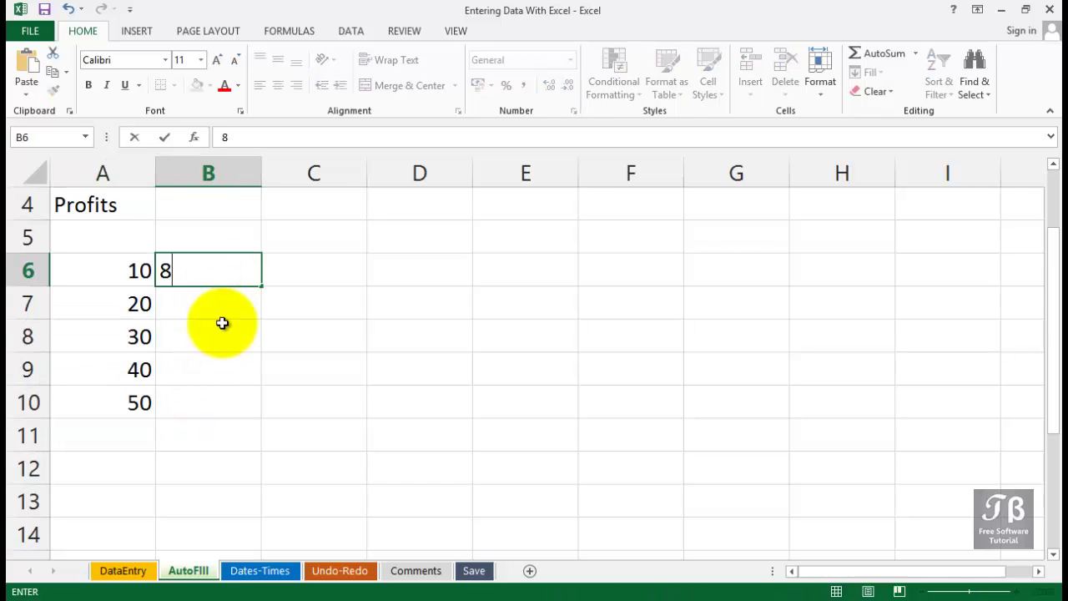
{"action": "type", "text": ":00"}
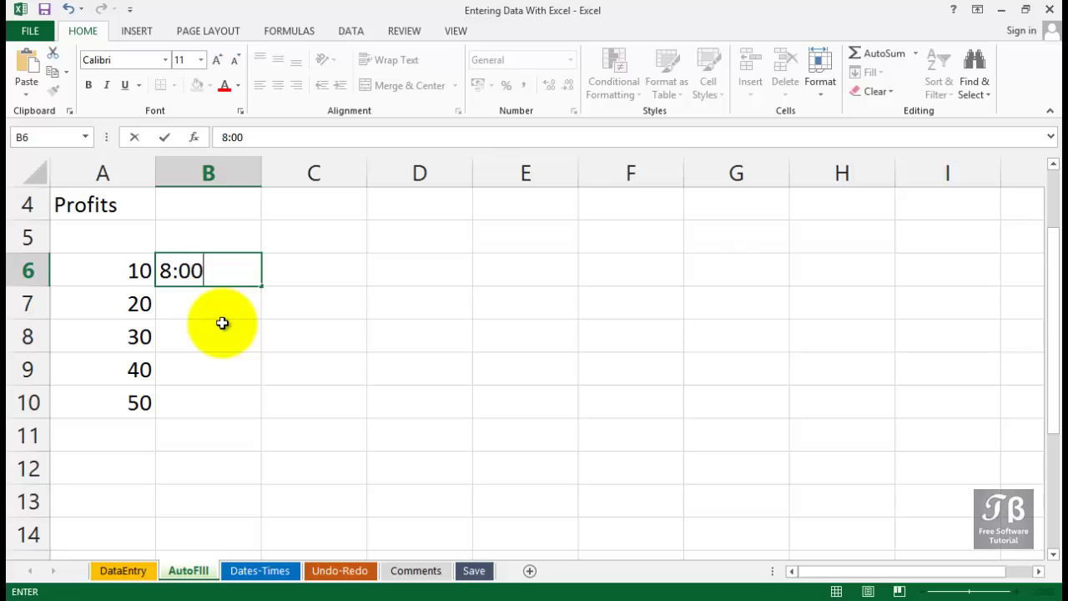
{"action": "key", "text": "Return"}
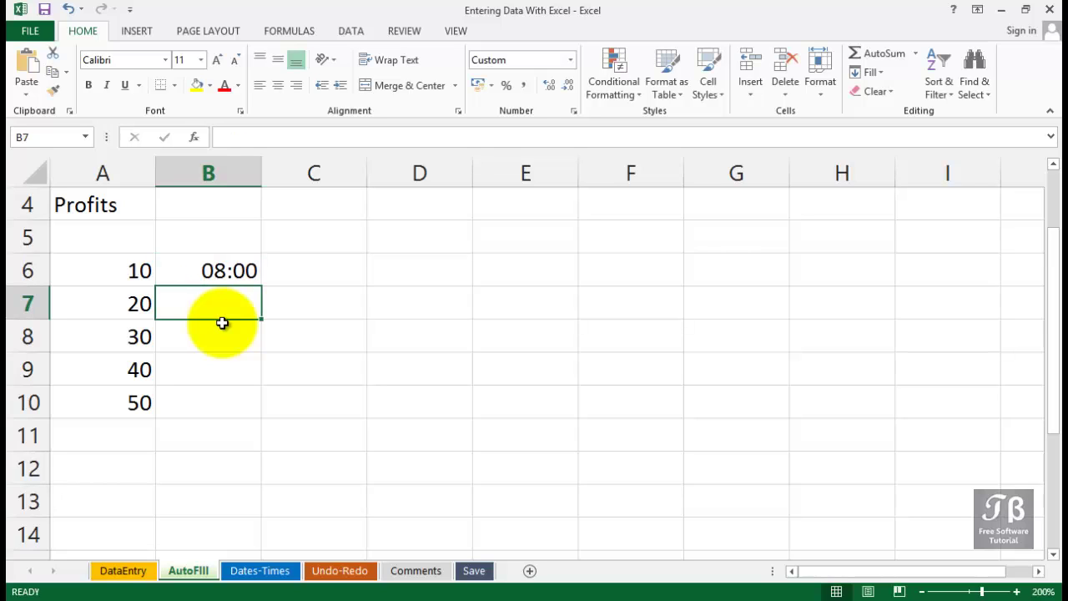
{"action": "type", "text": "8:15"}
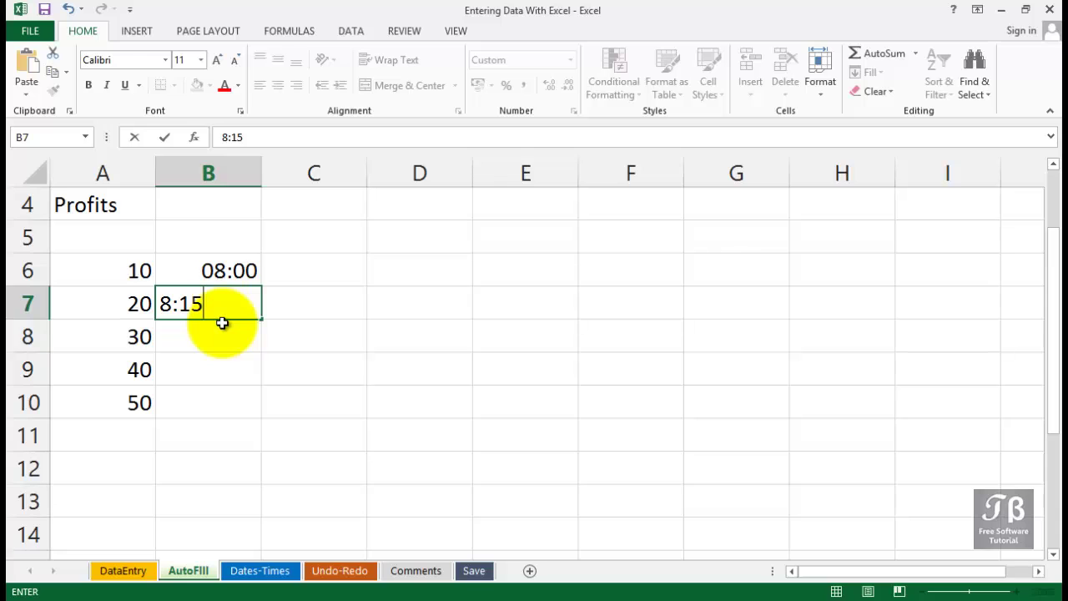
{"action": "key", "text": "Return"}
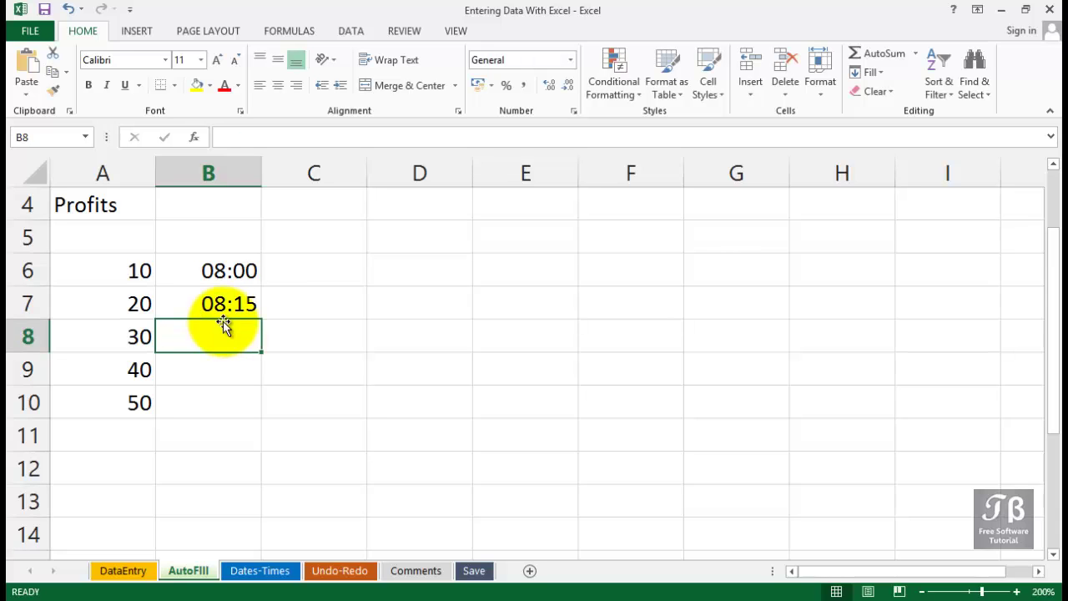
{"action": "left_click_drag", "start_coordinate": [231, 270], "coordinate": [251, 300]}
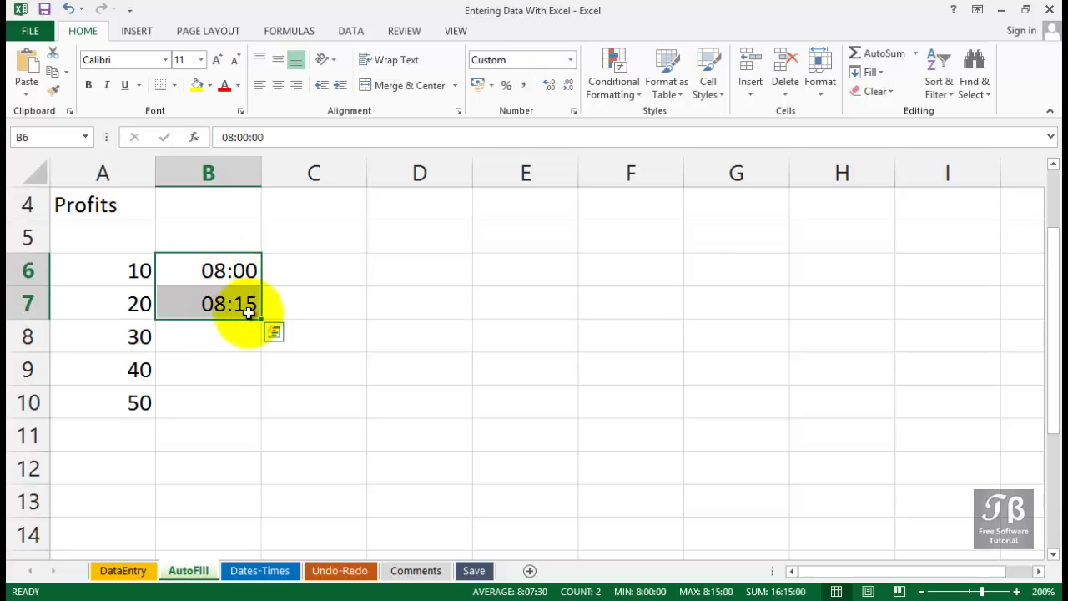
{"action": "left_click_drag", "start_coordinate": [261, 320], "coordinate": [253, 404]}
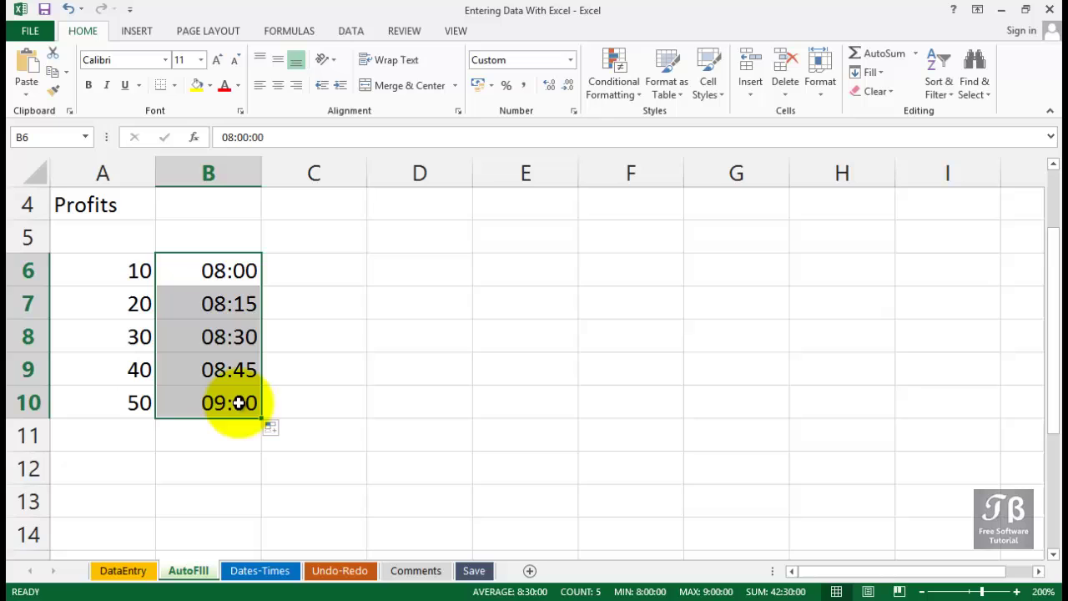
Step: Clear the number and time series from A6:B10 and select the Jan heading in B1
{"action": "left_click_drag", "start_coordinate": [107, 270], "coordinate": [200, 399]}
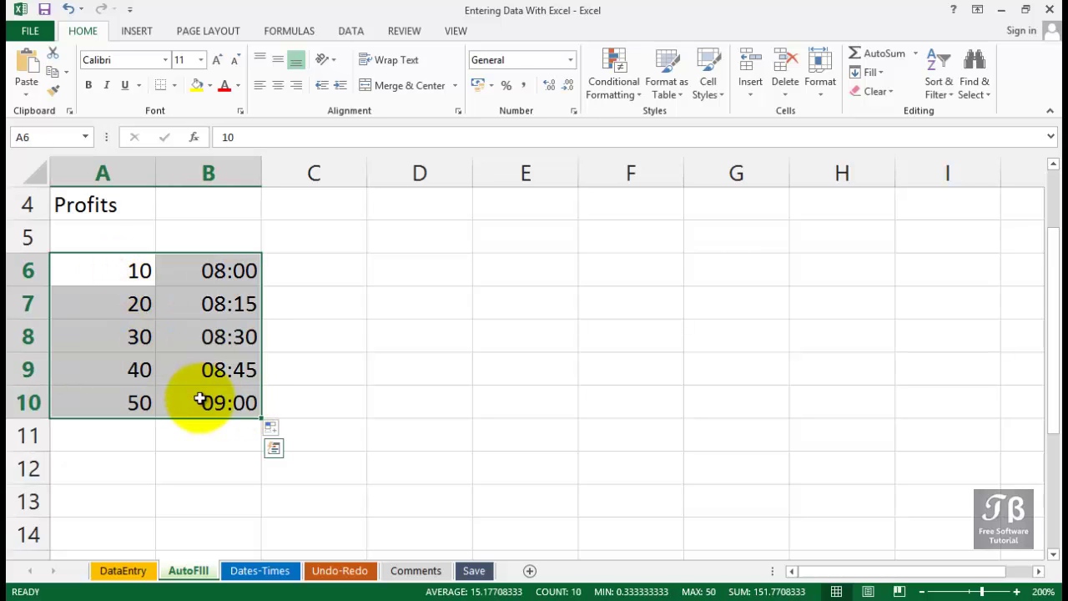
{"action": "key", "text": "Delete"}
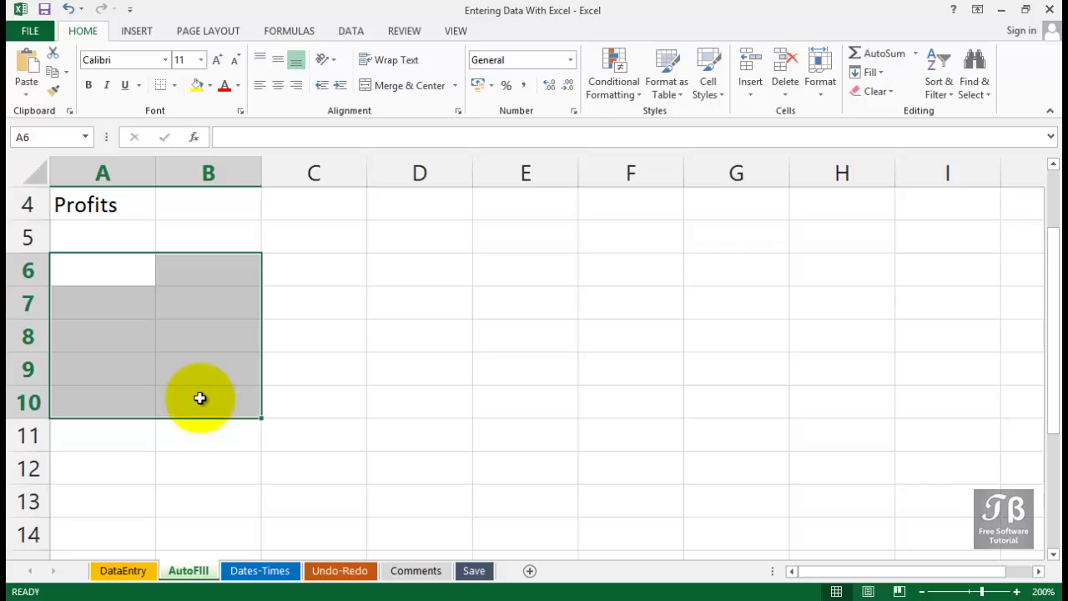
{"action": "scroll", "coordinate": [200, 398], "scroll_direction": "up", "scroll_amount": 1}
{"action": "left_click", "coordinate": [200, 210]}
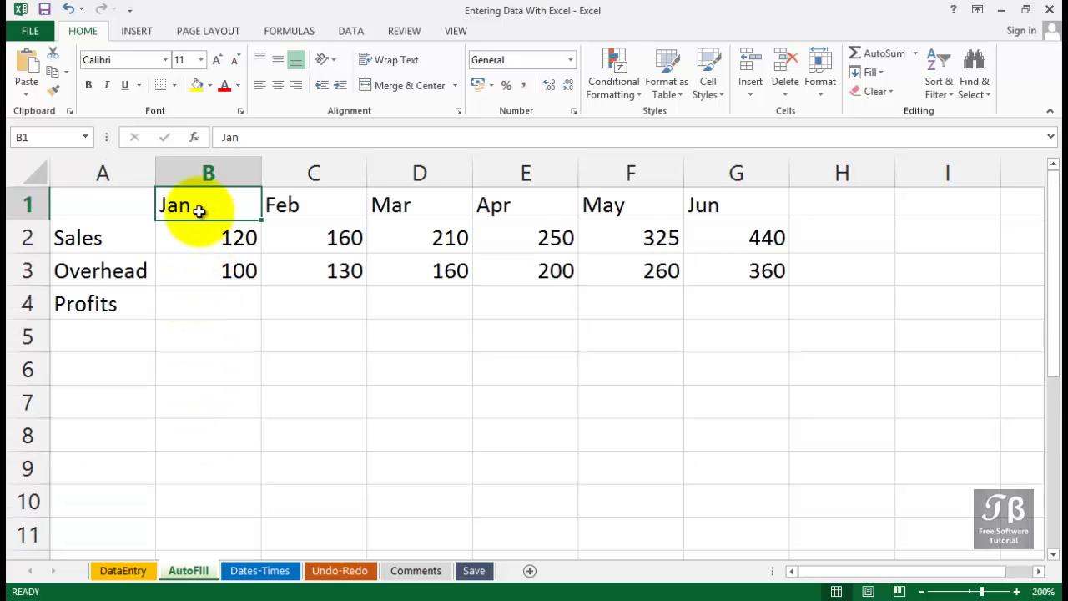